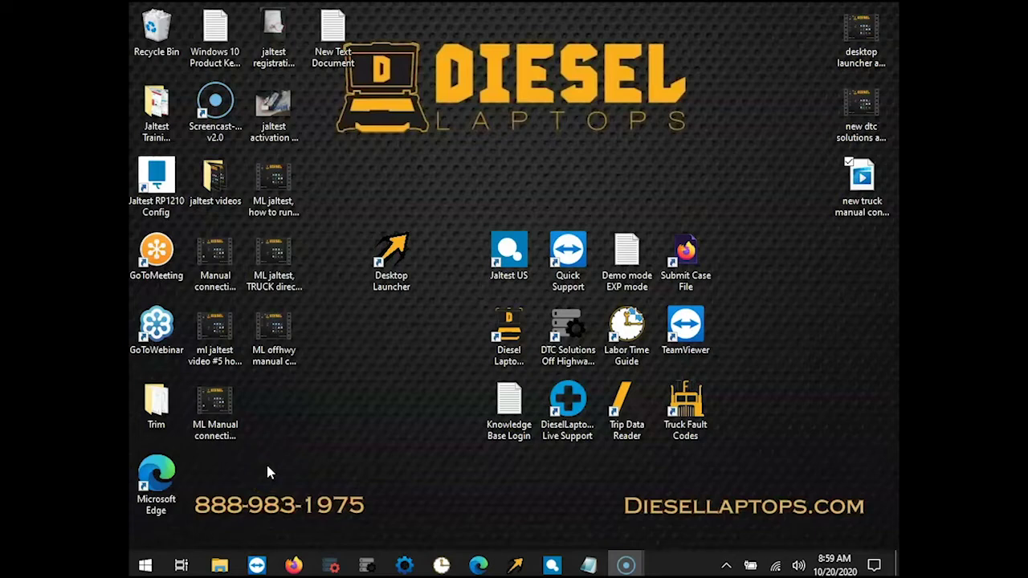
Launch Jaltest diagnostics from the Desktop Launcher and dismiss the already-running notice.
left_click(405, 290)
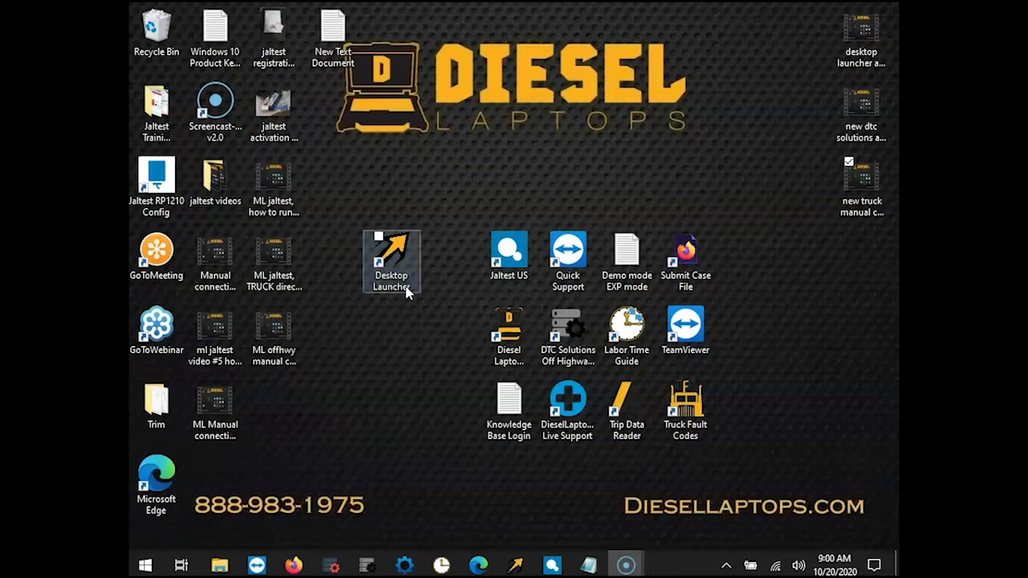
left_click(426, 281)
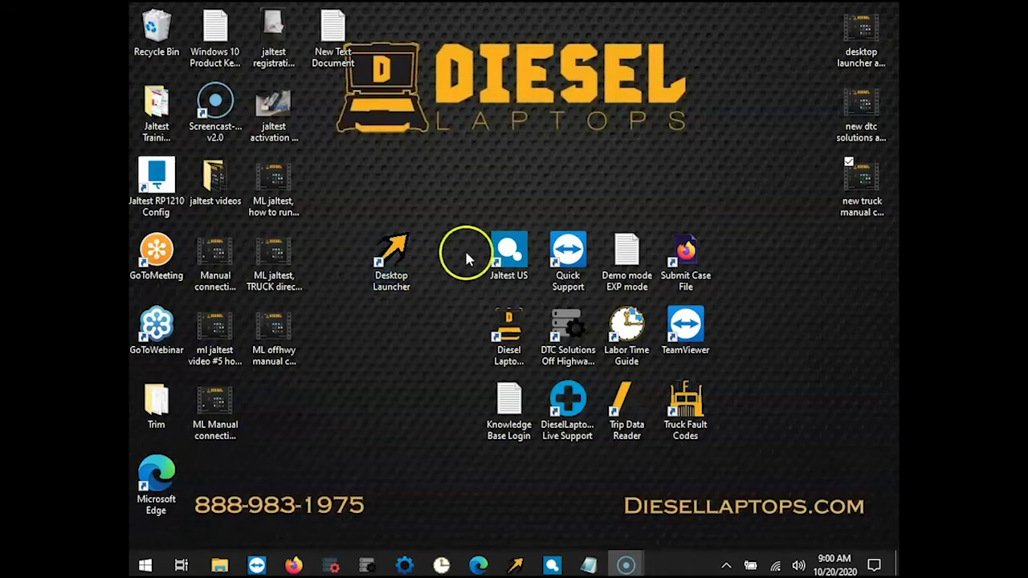
left_click(405, 268)
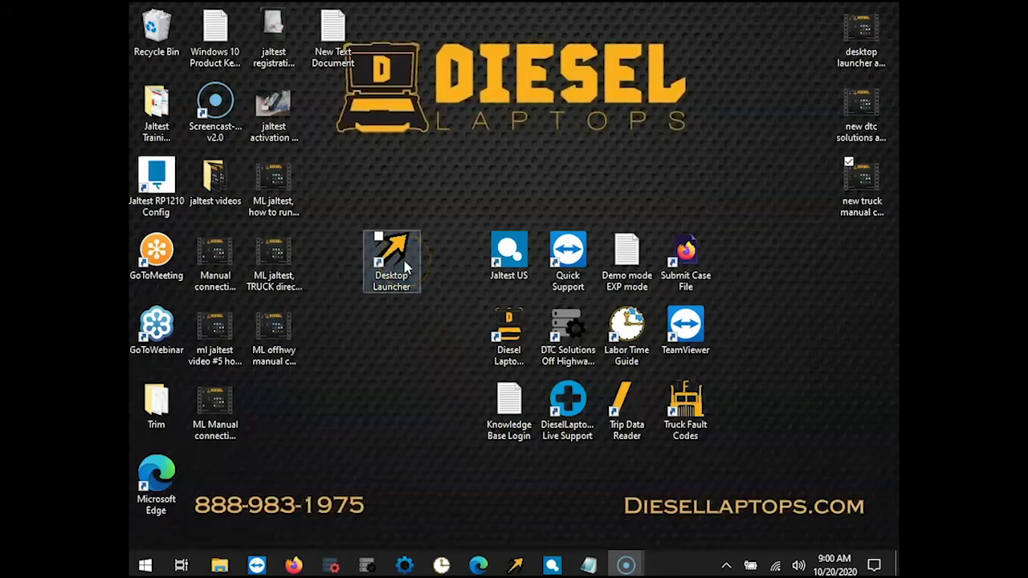
double_click(405, 268)
left_click(396, 269)
left_click(455, 163)
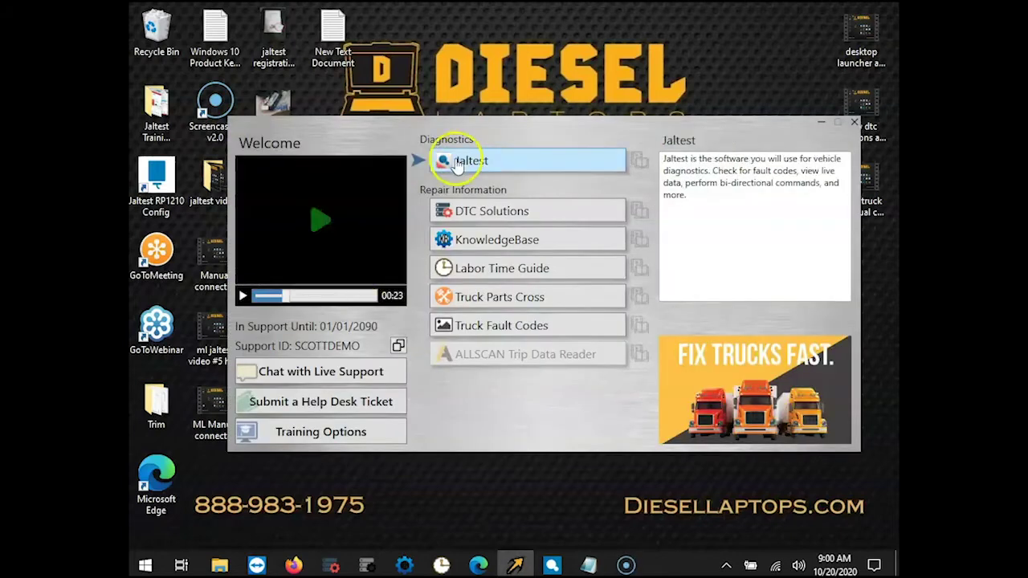
left_click(499, 164)
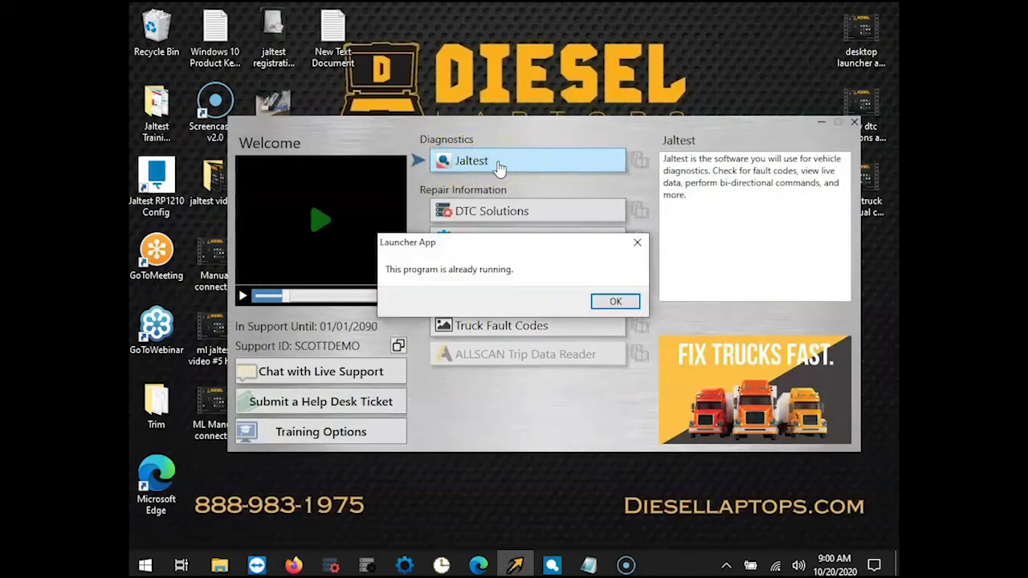
left_click(640, 243)
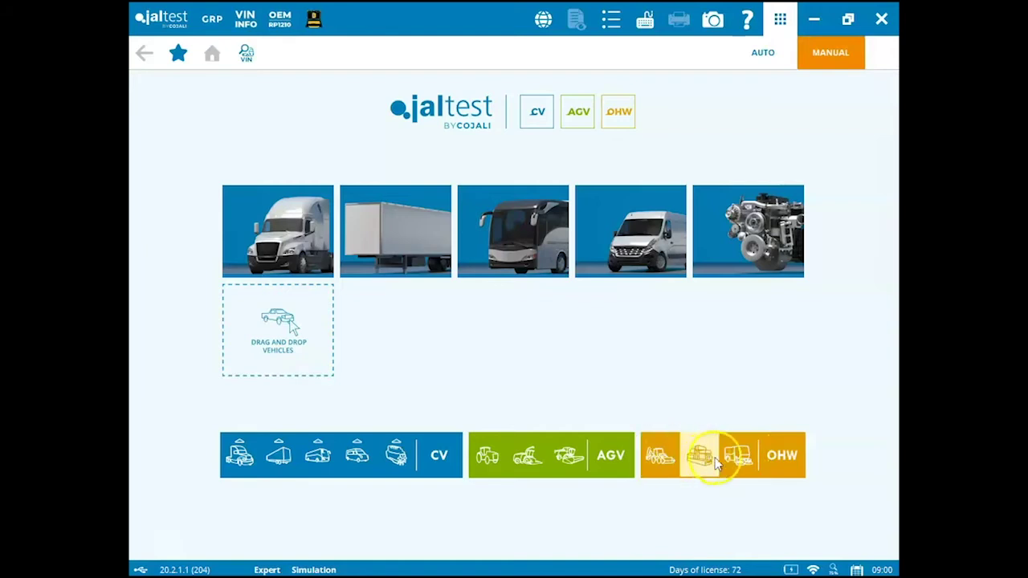
Choose OHW & Construction Equipment > CATERPILLAR > D Series > D6 Series.
left_click(661, 460)
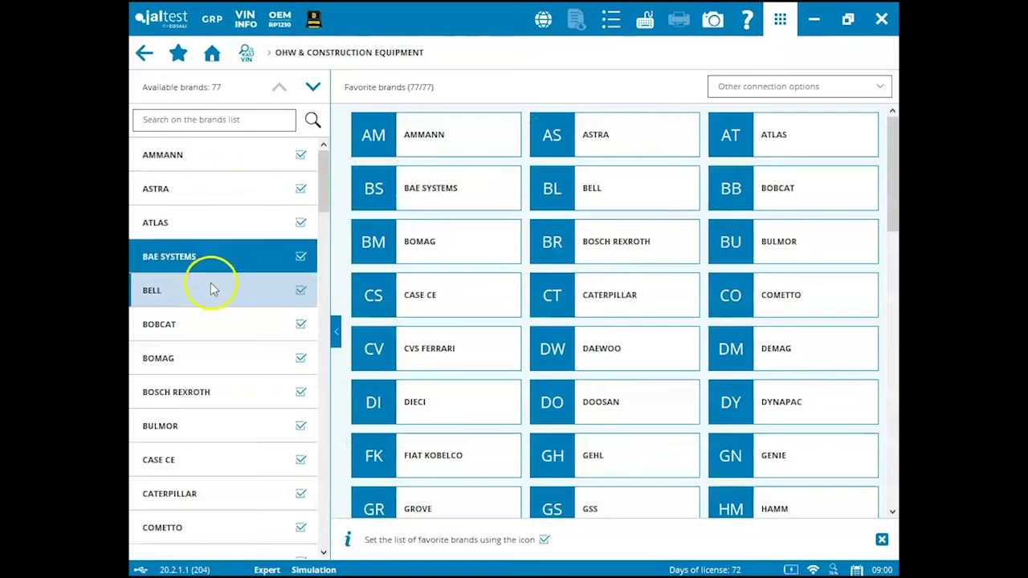
left_click(230, 497)
scroll(306, 321, "down", 3)
left_click(309, 393)
left_click(432, 433)
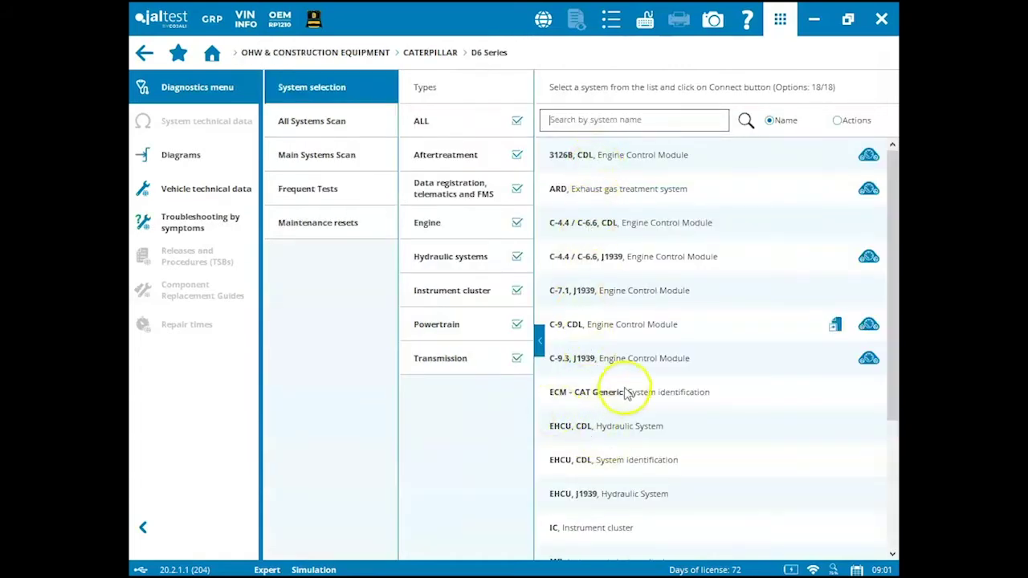
Toggle the Aftertreatment and Data registration system filters off and back on.
left_click(515, 156)
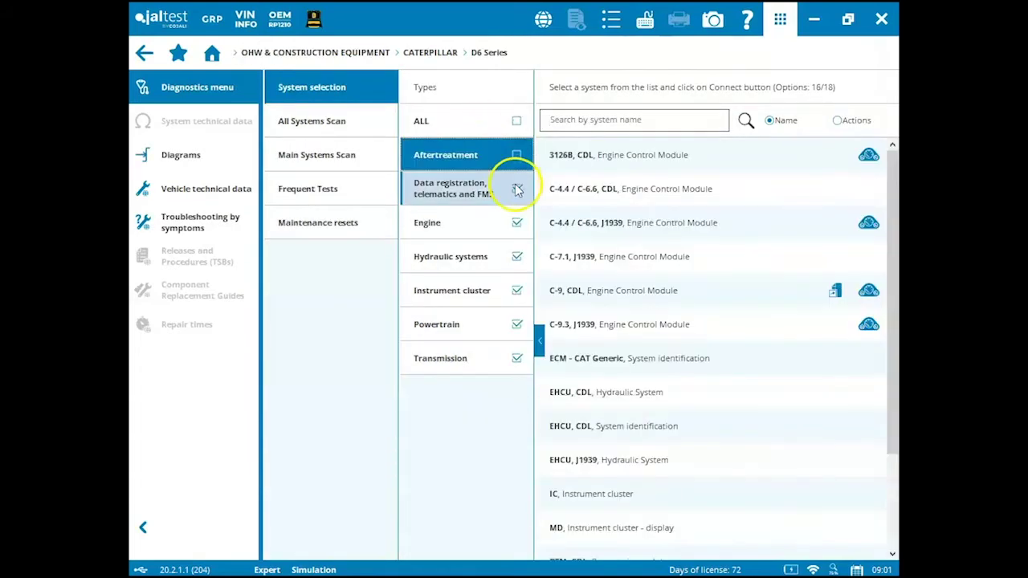
left_click(517, 190)
left_click(517, 190)
left_click(517, 155)
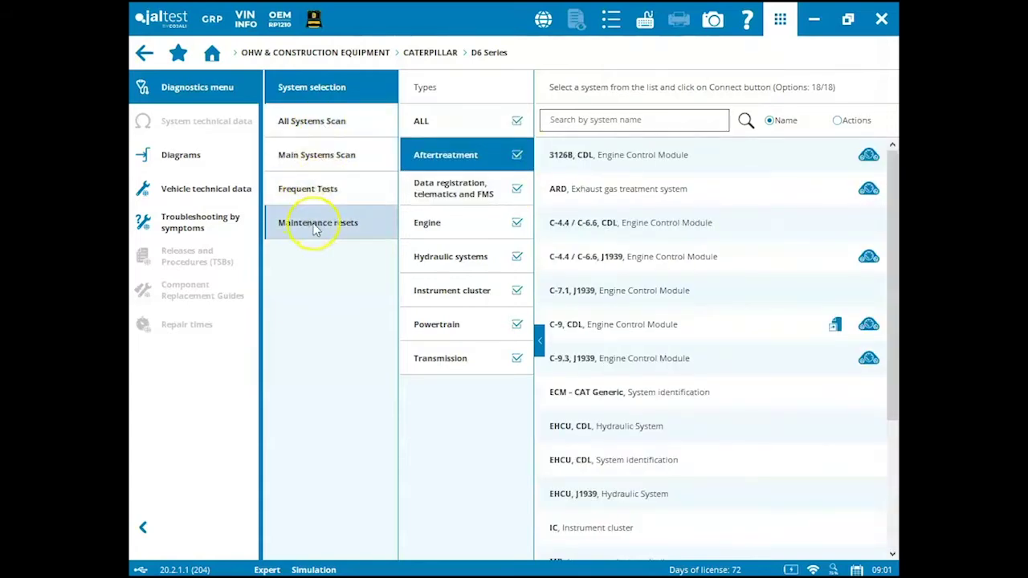
Start All Systems Scan connection setup and review Connection 1's location photos and JDC 213M3 + JDC 505A cable.
left_click(312, 121)
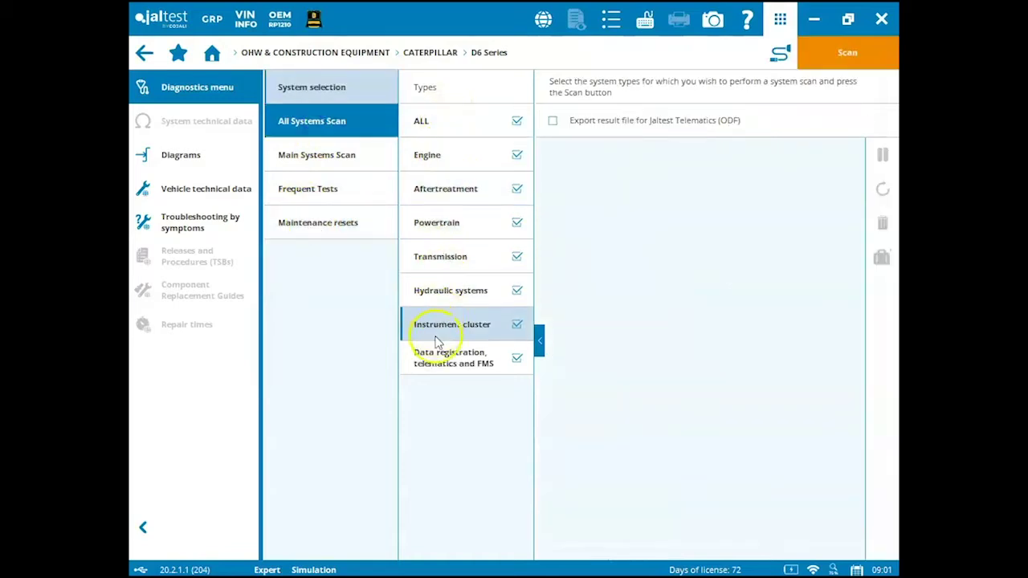
left_click(783, 53)
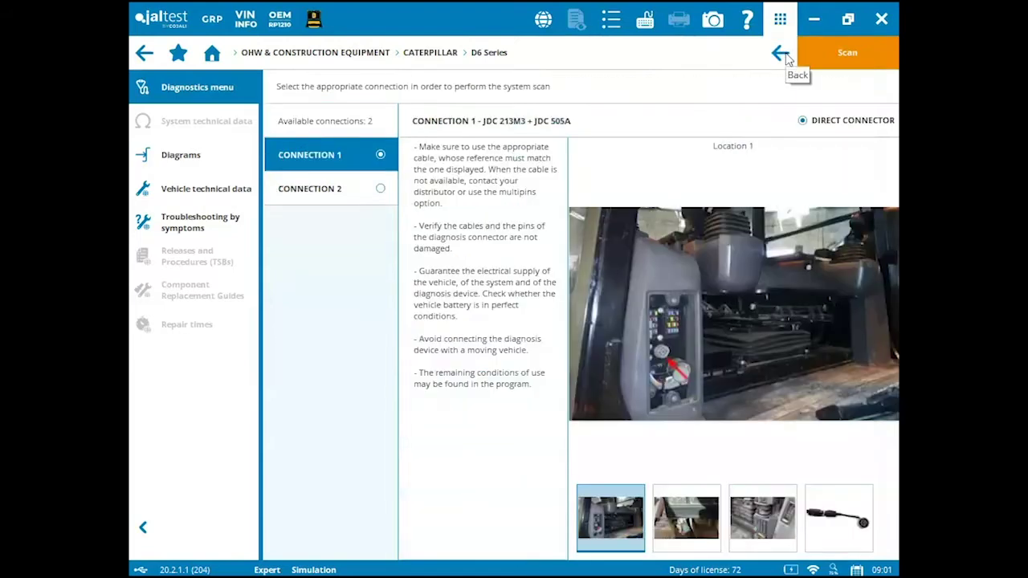
left_click(340, 155)
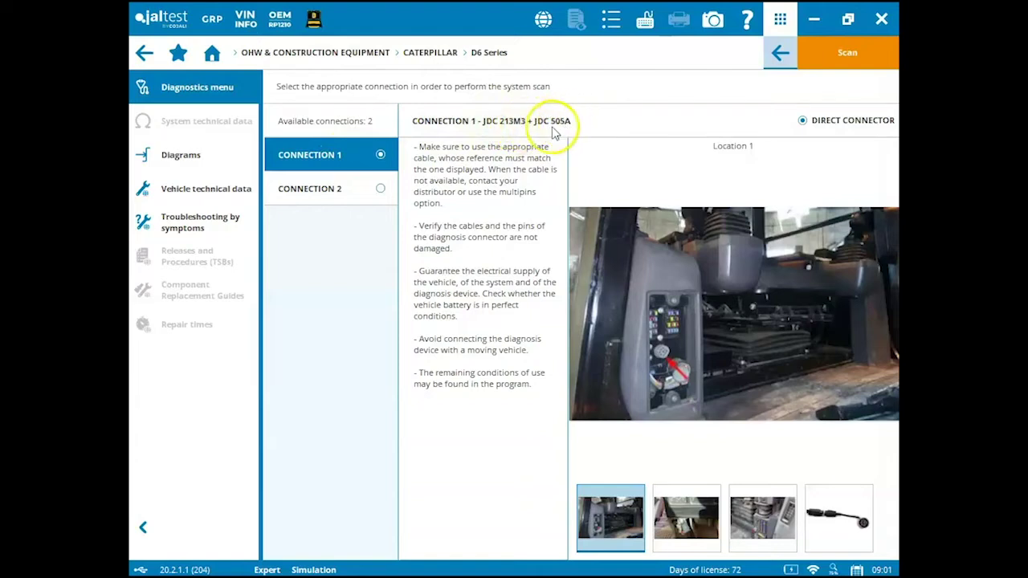
left_click(692, 528)
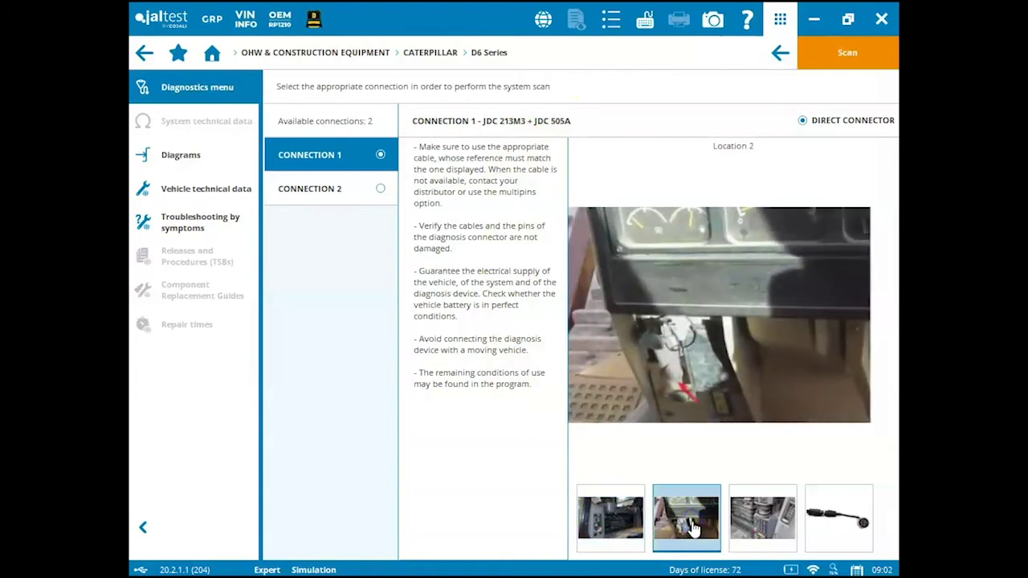
left_click(762, 518)
left_click(845, 506)
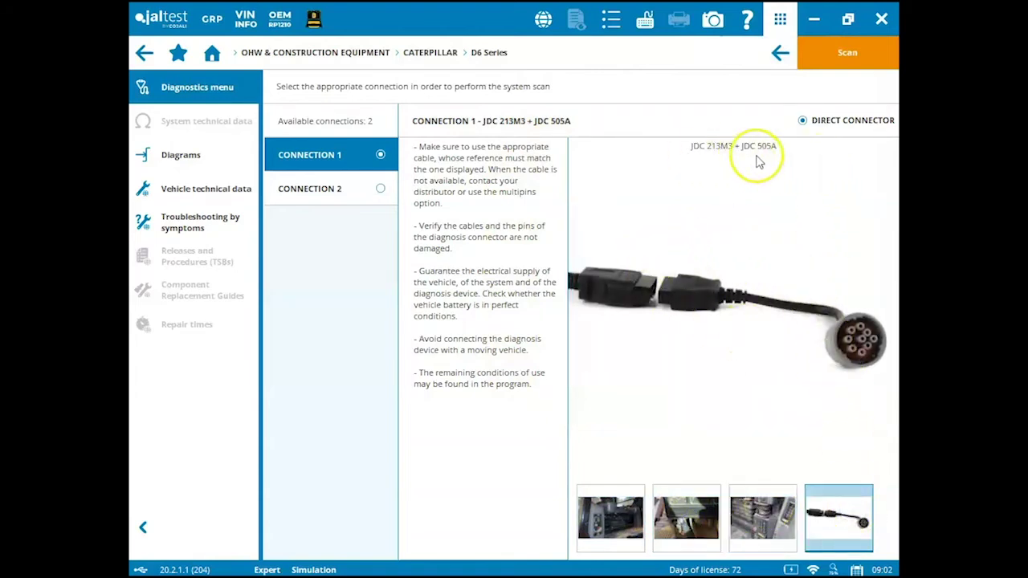
Review Connection 2's photos and JDC 533A cable, then settle on Connection 1.
left_click(356, 189)
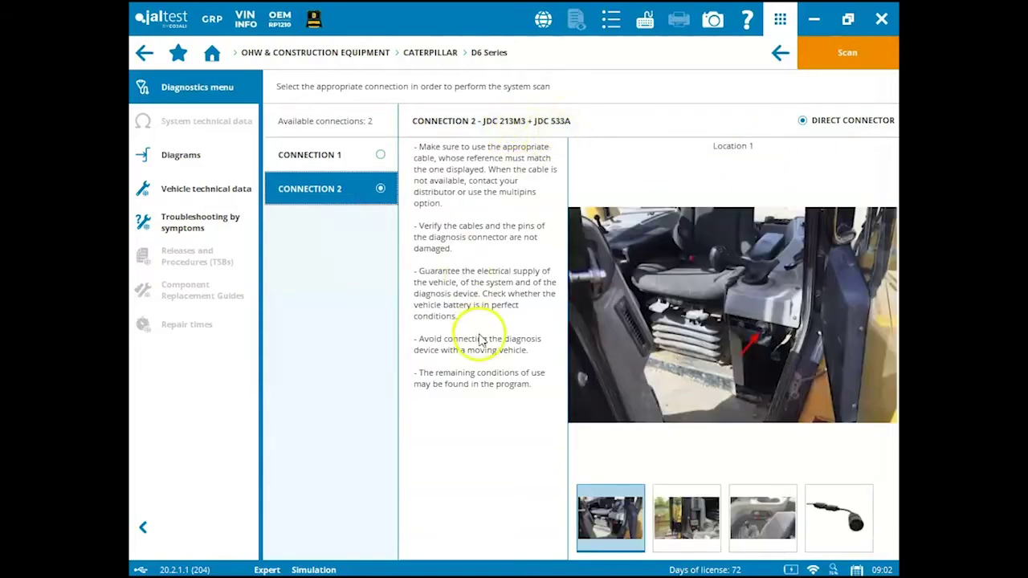
left_click(670, 511)
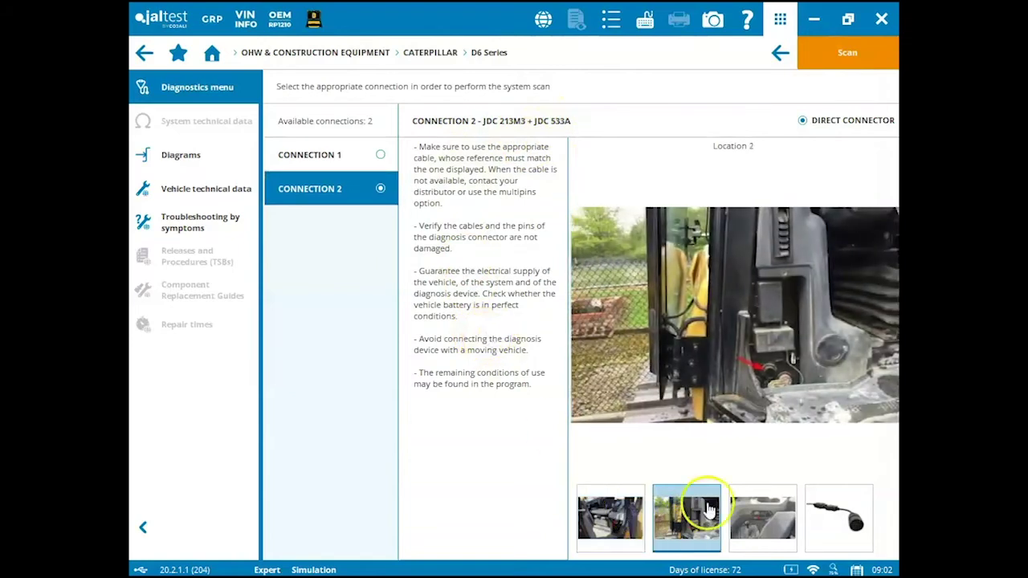
left_click(743, 518)
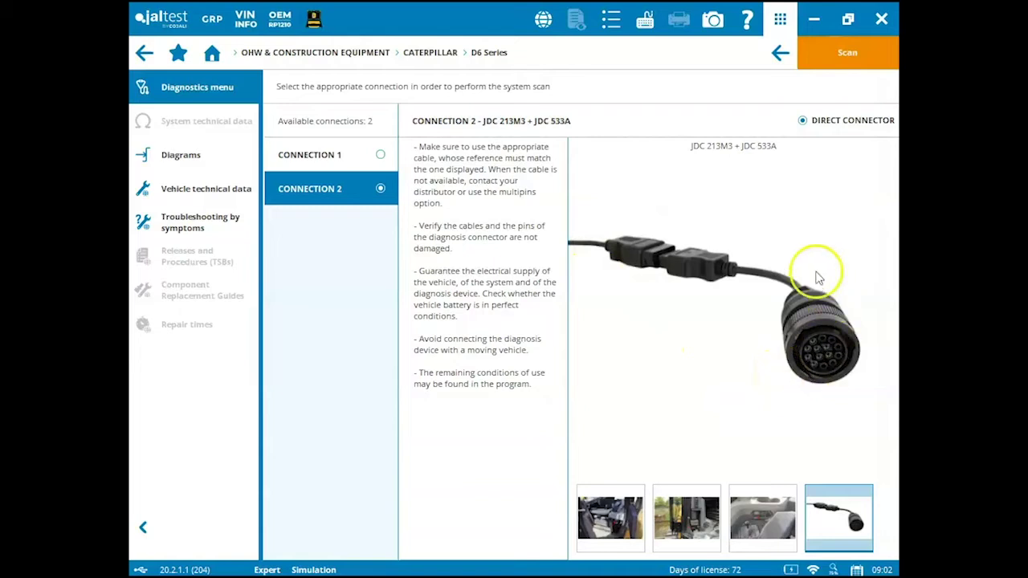
left_click(372, 160)
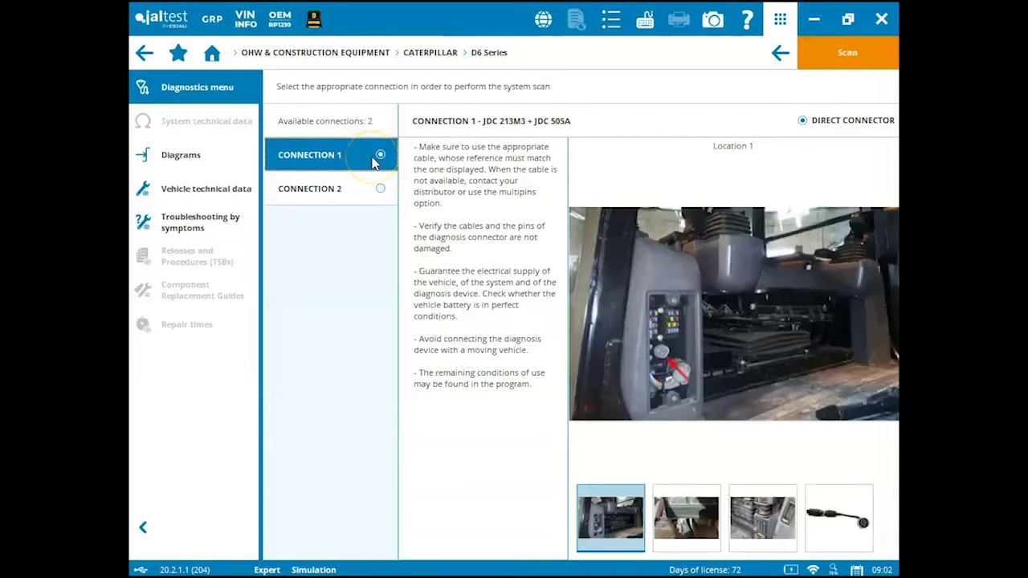
Scan all systems, expand SA 0 Engine and MID 113 Powertrain fault codes, then select SA 0.
left_click(853, 54)
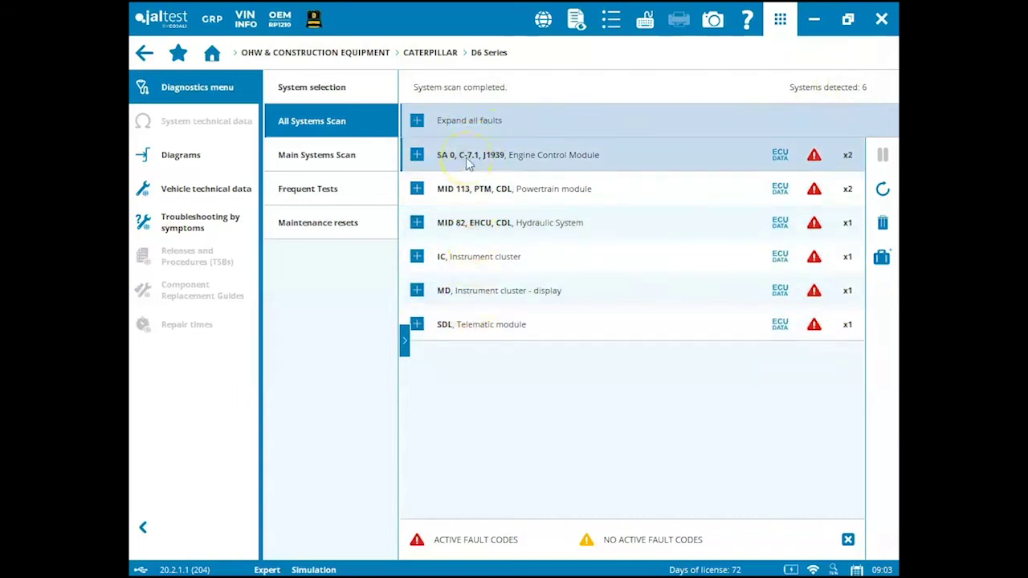
left_click(418, 155)
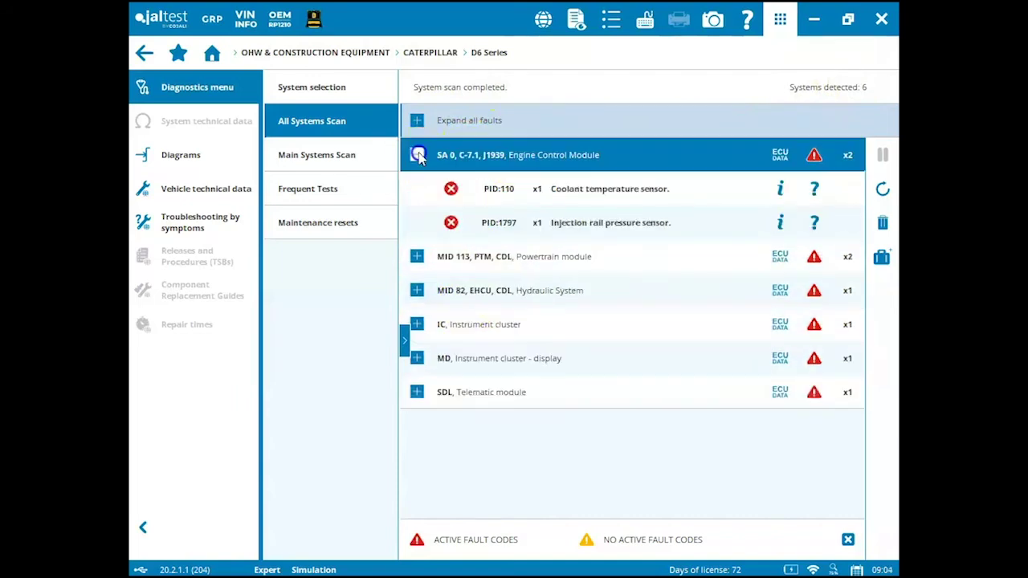
left_click(417, 257)
left_click(418, 120)
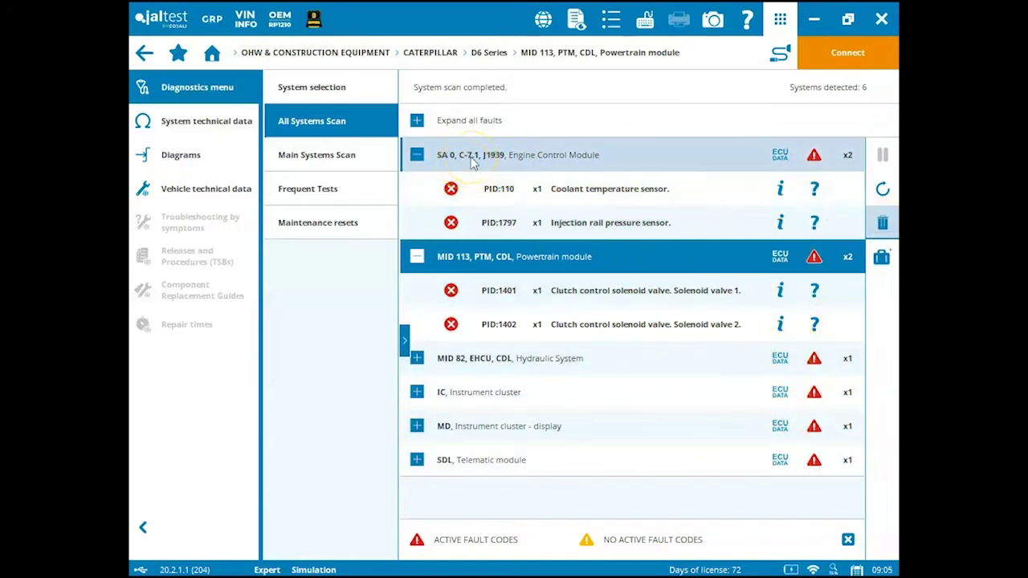
left_click(517, 158)
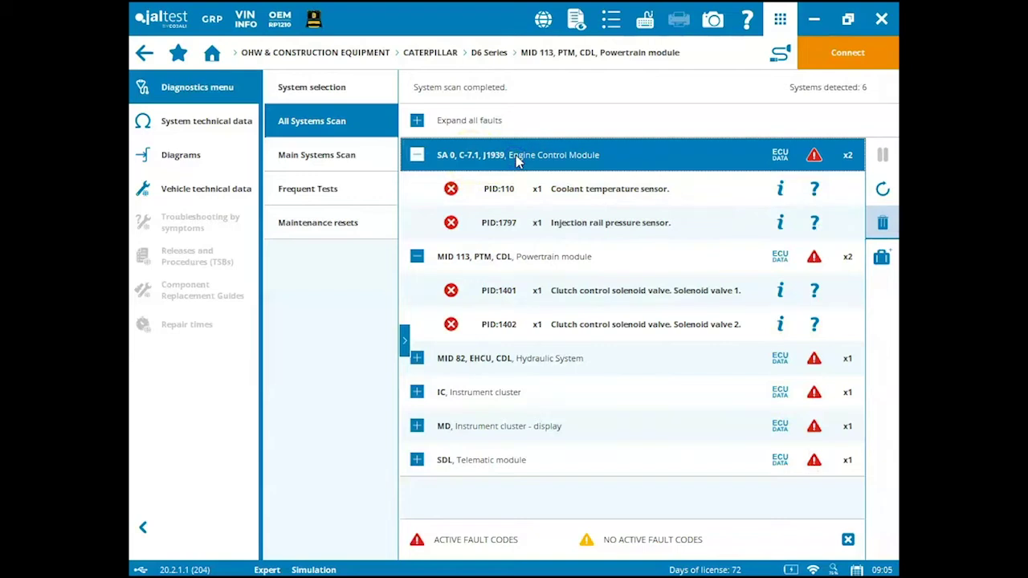
Connect to SA 0 Engine Control Module, disconnect, then connect to MID 113 Powertrain module.
left_click(849, 55)
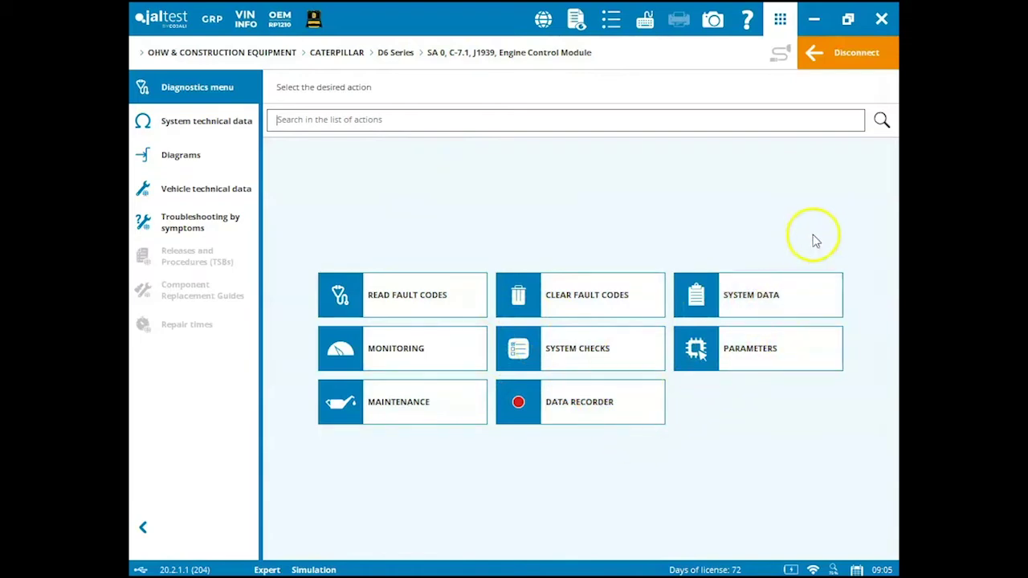
left_click(852, 64)
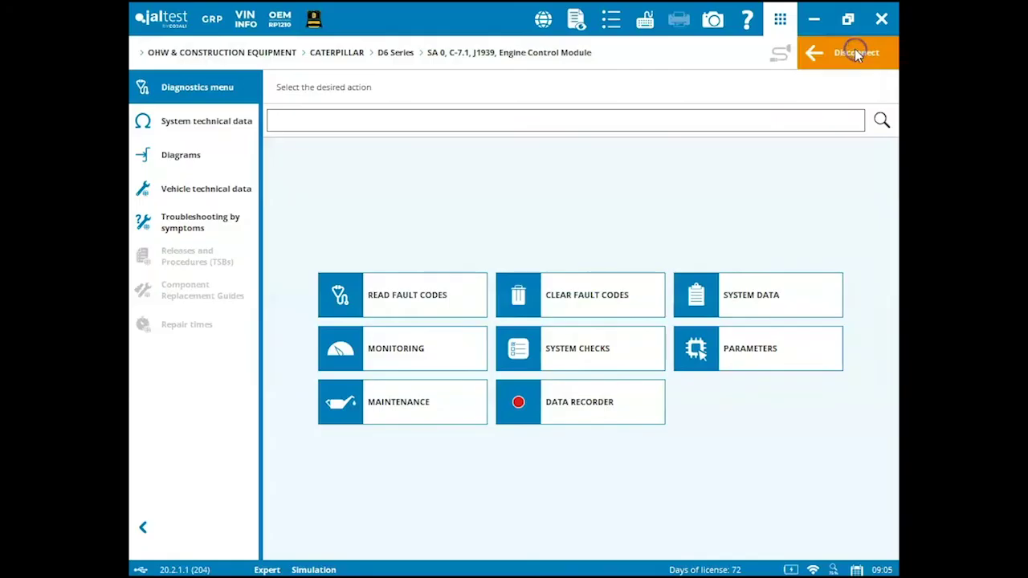
left_click(557, 258)
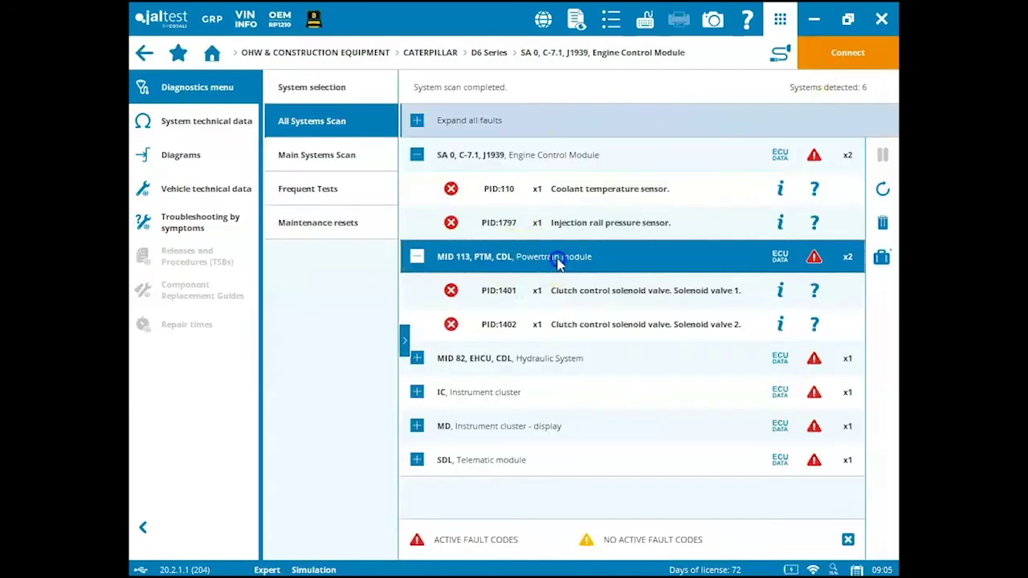
left_click(848, 52)
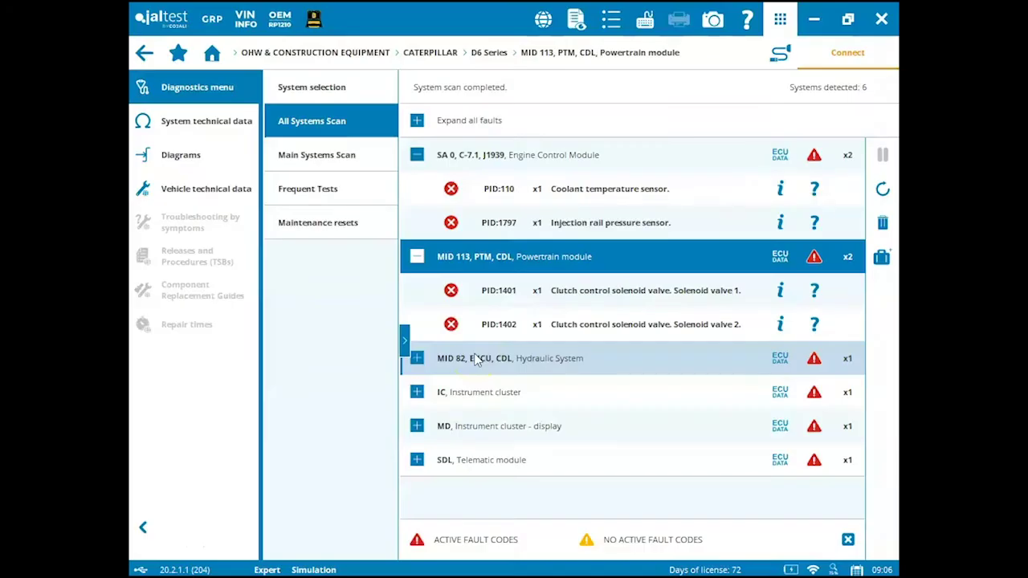
Go home without saving the report and choose Stationary Engines > JOHN DEERE > 6105.
left_click(212, 53)
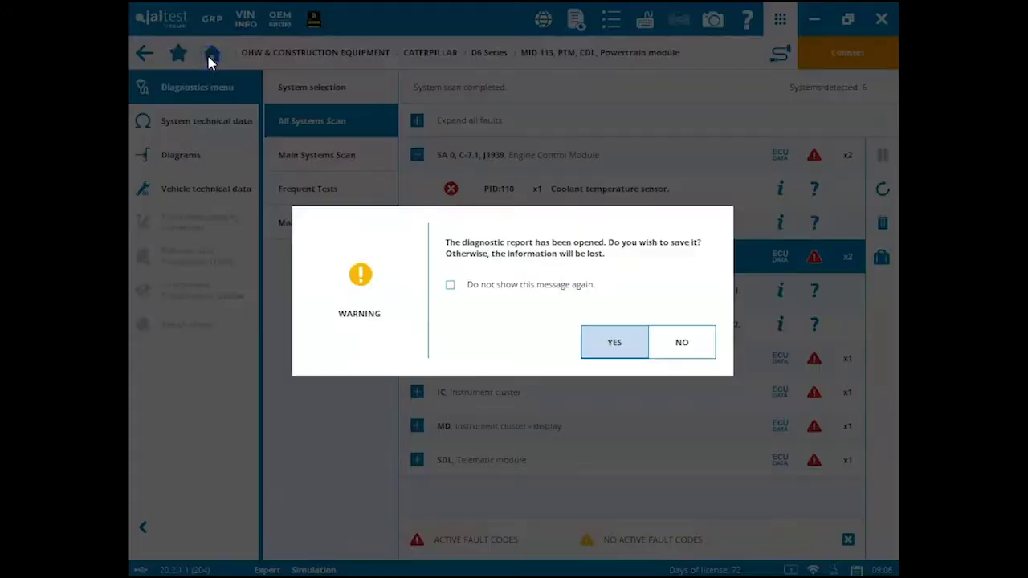
left_click(681, 342)
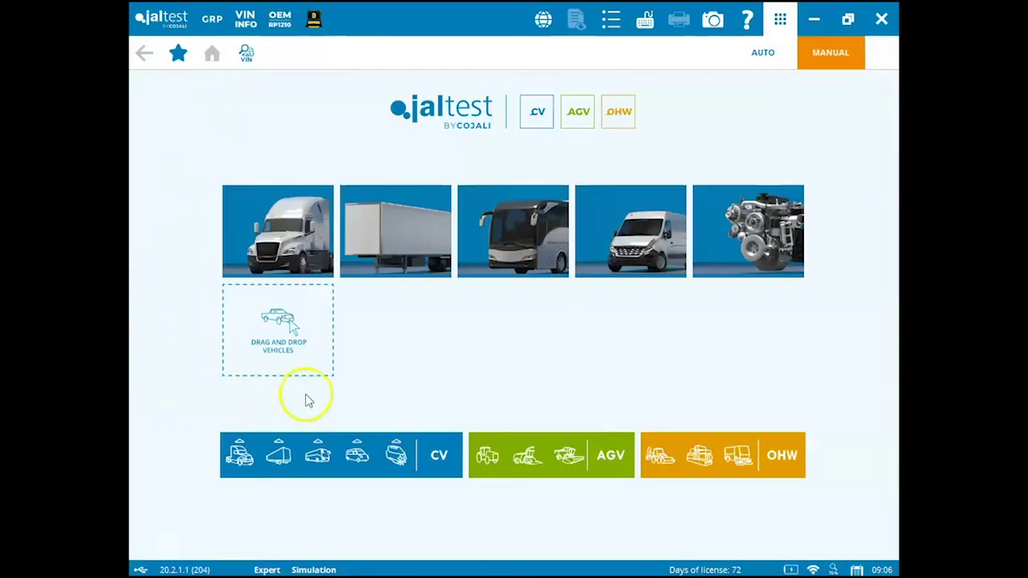
left_click(700, 456)
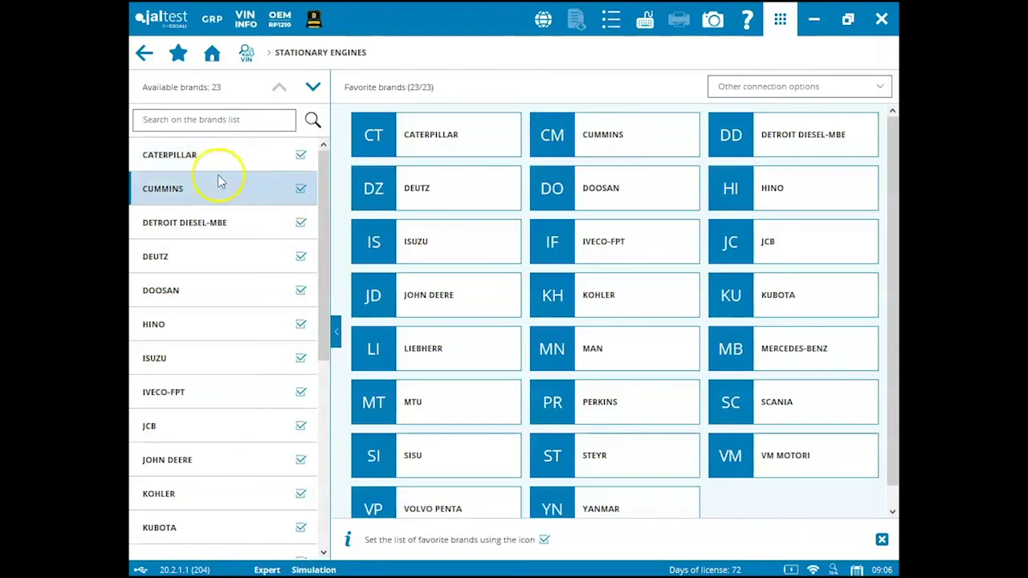
left_click(217, 187)
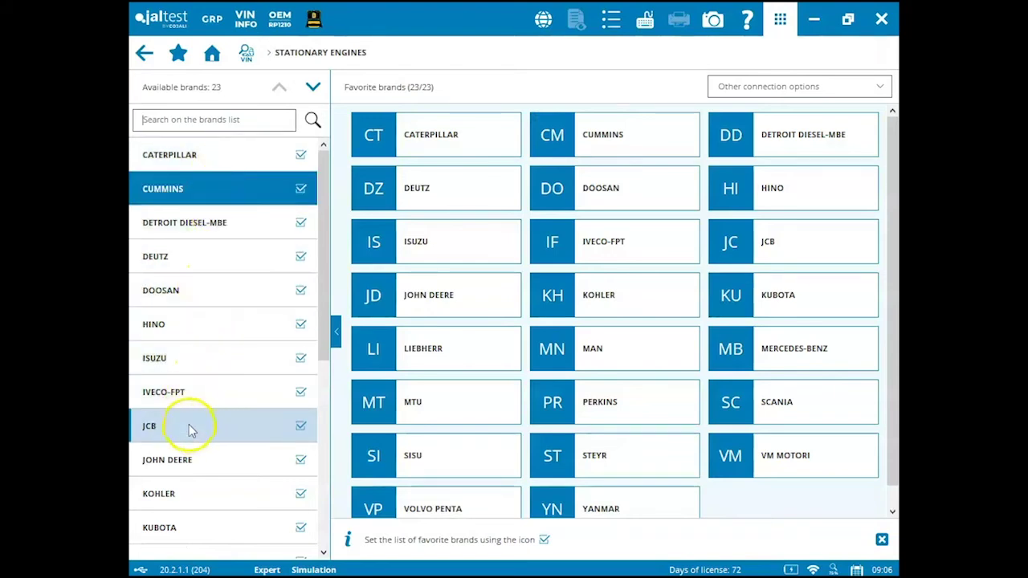
left_click(402, 295)
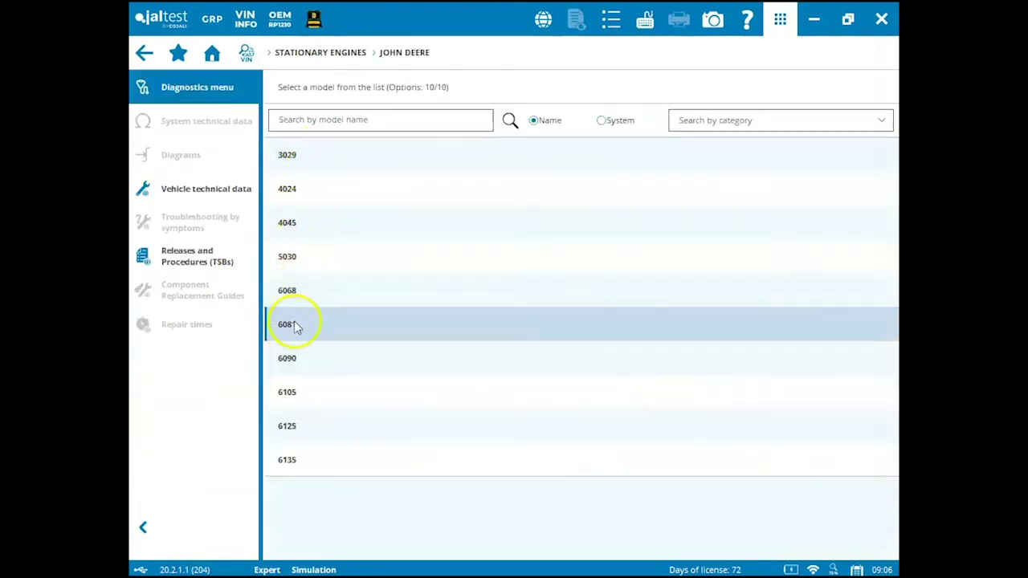
left_click(301, 392)
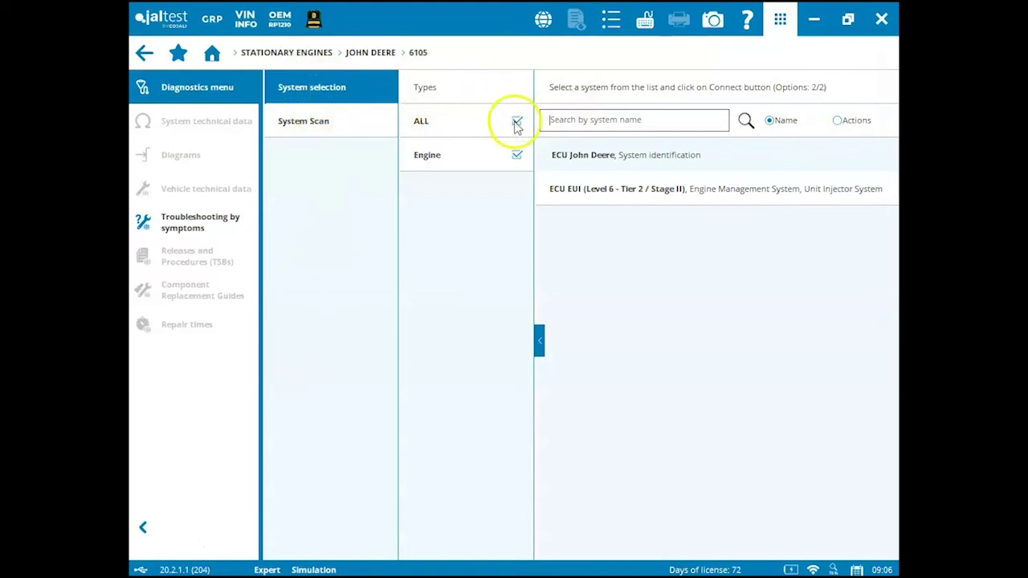
Browse the scan's connection cables 1 through 4, then return to the 6105 system list.
left_click(358, 122)
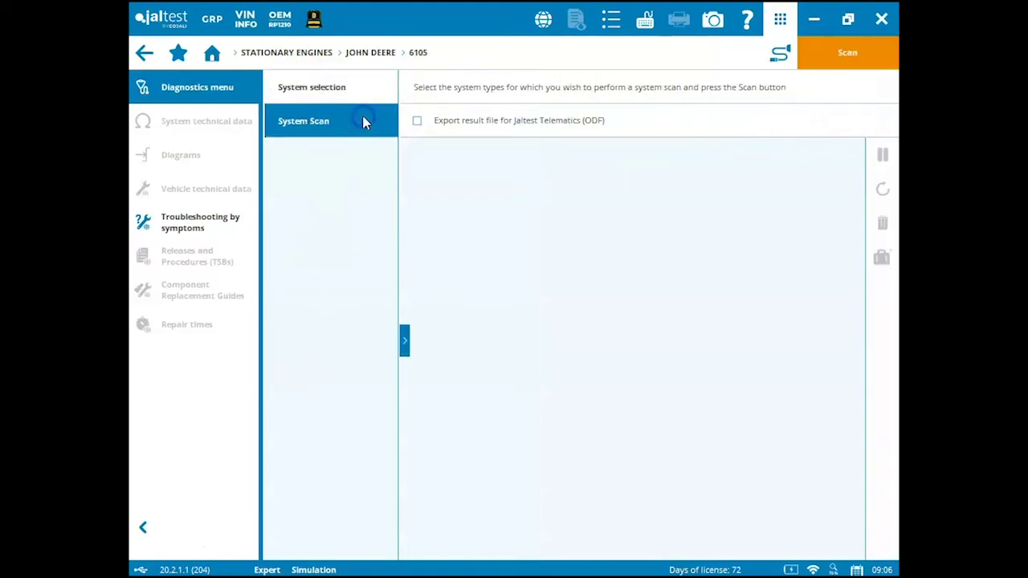
left_click(778, 56)
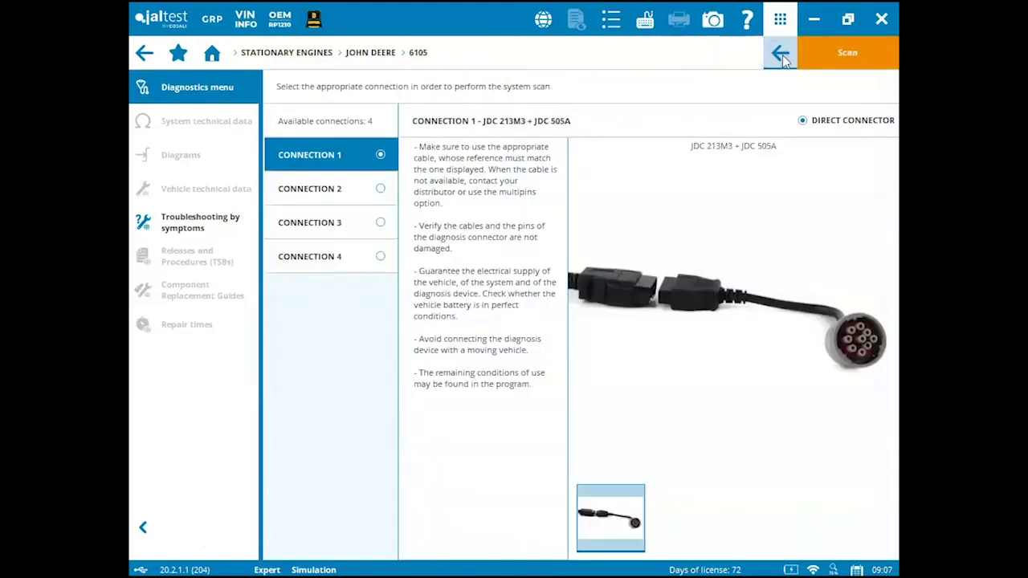
left_click(363, 181)
left_click(361, 222)
left_click(361, 255)
left_click(361, 154)
left_click(871, 55)
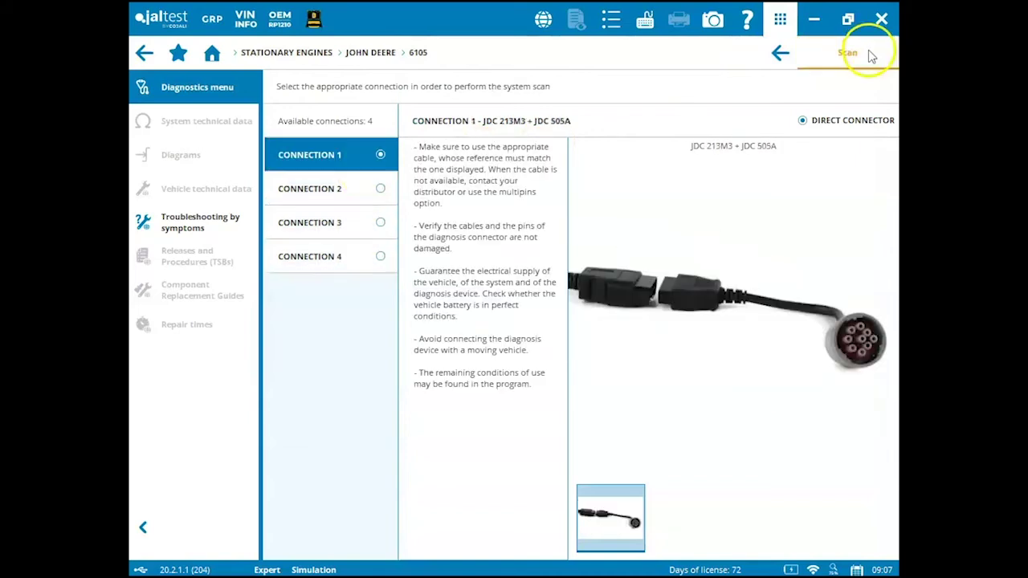
left_click(780, 52)
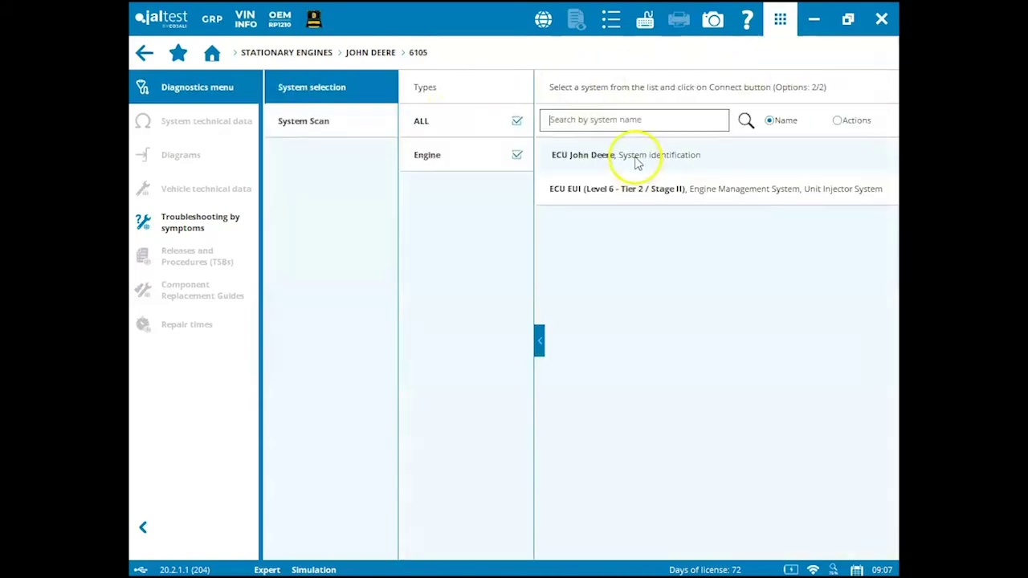
Connect to ECU John Deere System identification and identify it as ECU HPCR (Level 34).
left_click(631, 190)
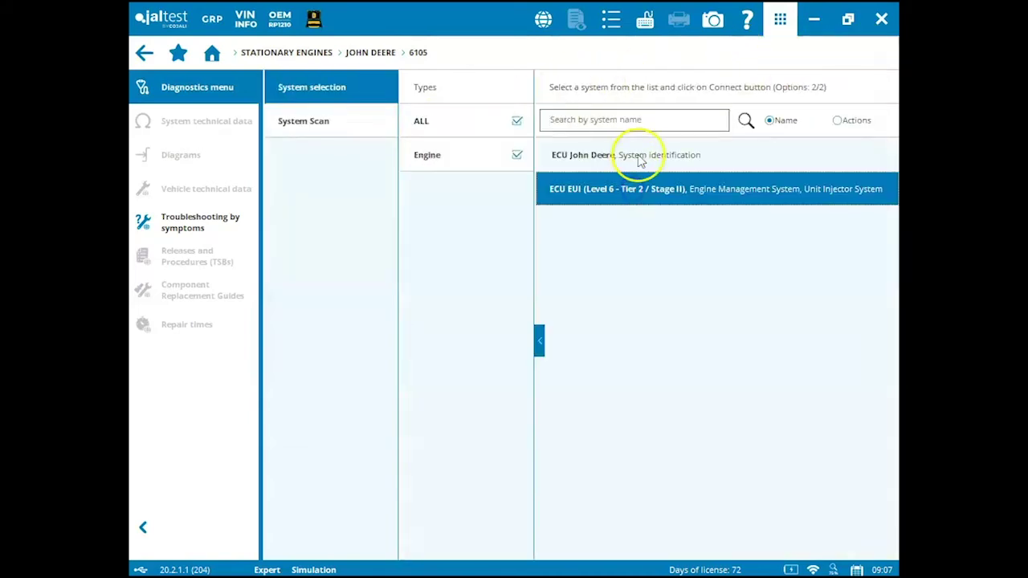
left_click(640, 156)
left_click(850, 55)
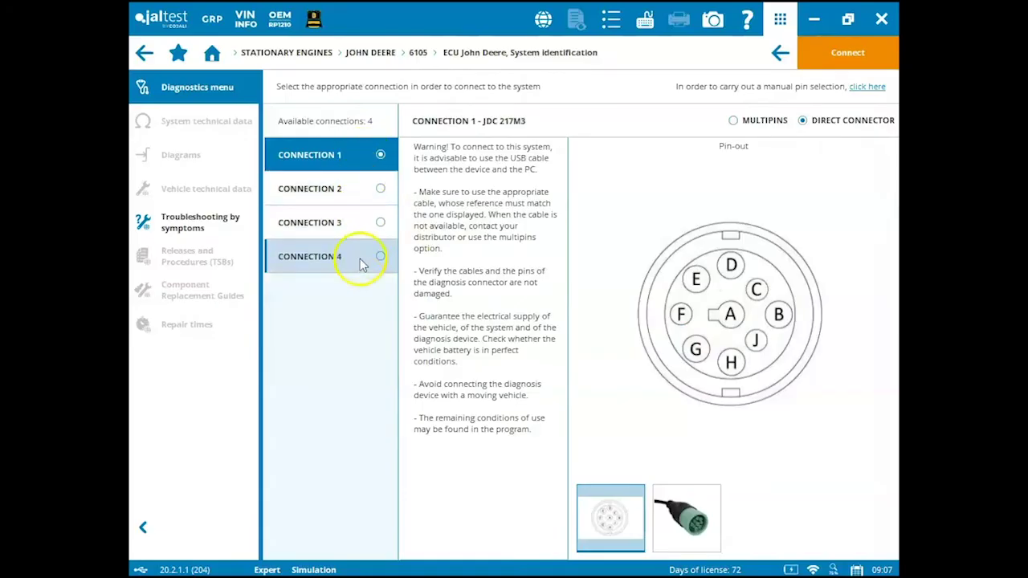
left_click(863, 53)
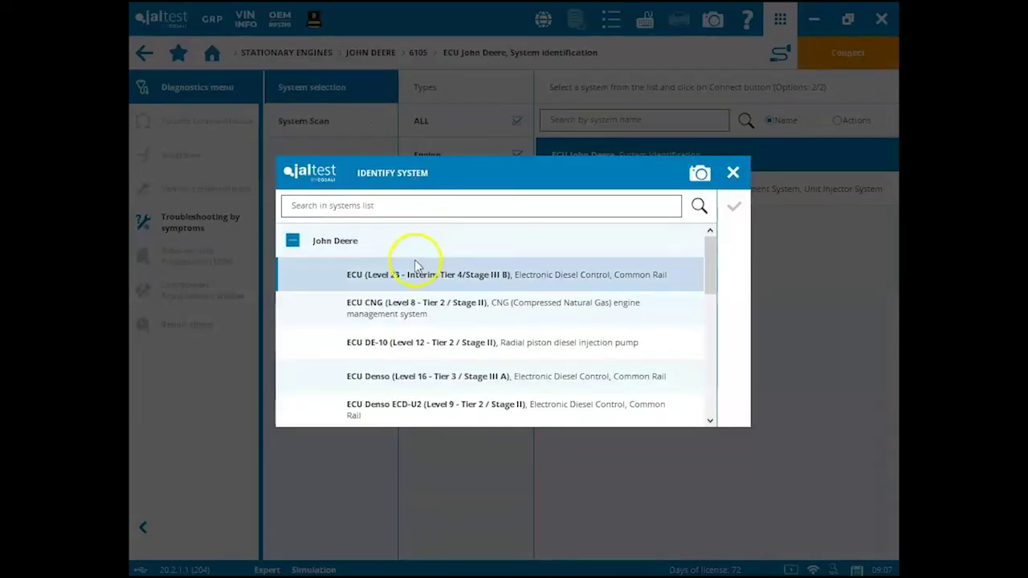
left_click(421, 382)
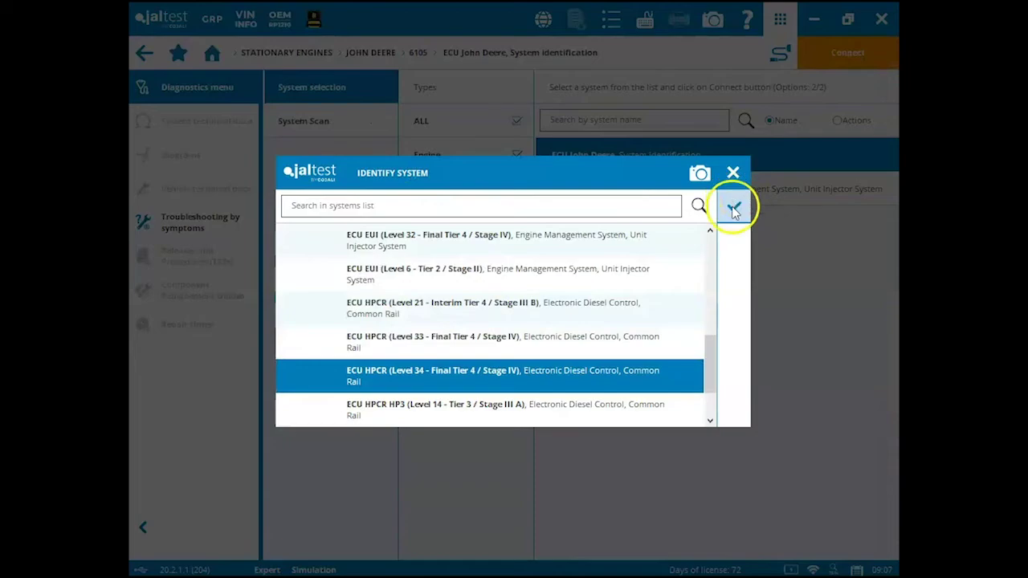
left_click(733, 206)
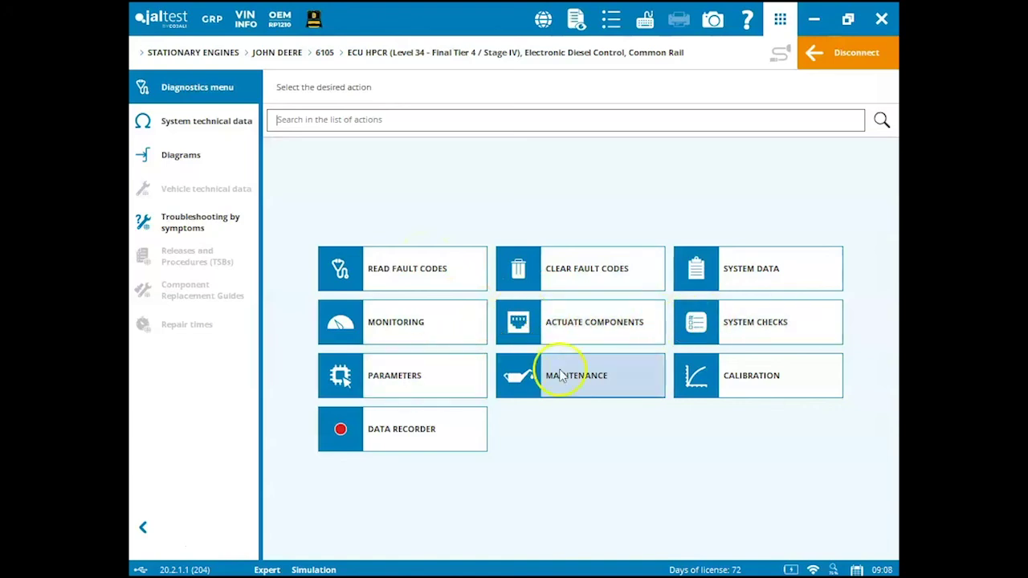
Disconnect from the 6105 ECU, go home answering No to saving, and open Street Sweepers.
left_click(858, 54)
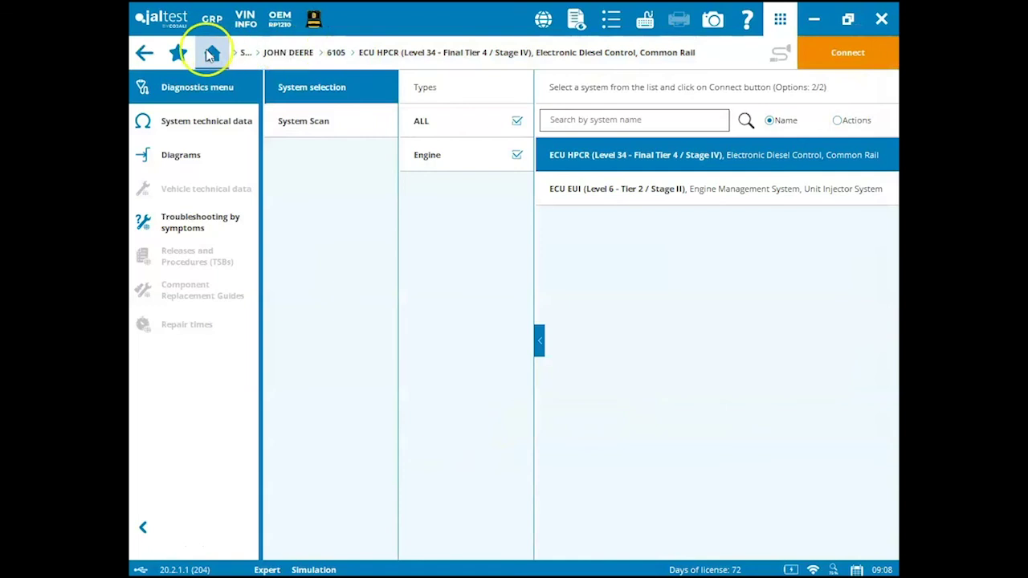
left_click(214, 56)
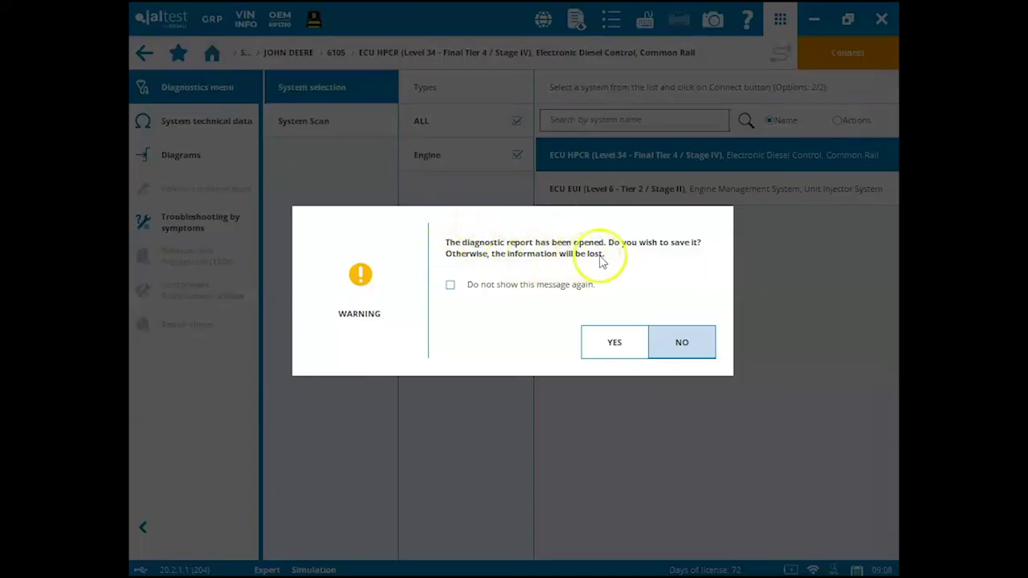
left_click(687, 343)
left_click(739, 457)
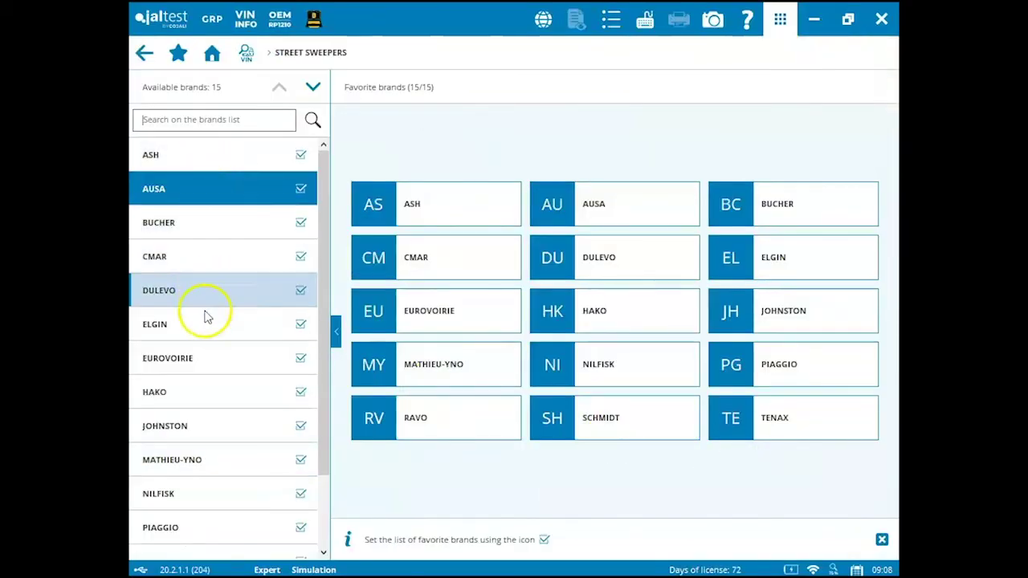
Choose ELGIN > Eagle and select the ECM Cummins SAE J1708 system.
left_click(207, 188)
left_click(205, 324)
left_click(339, 292)
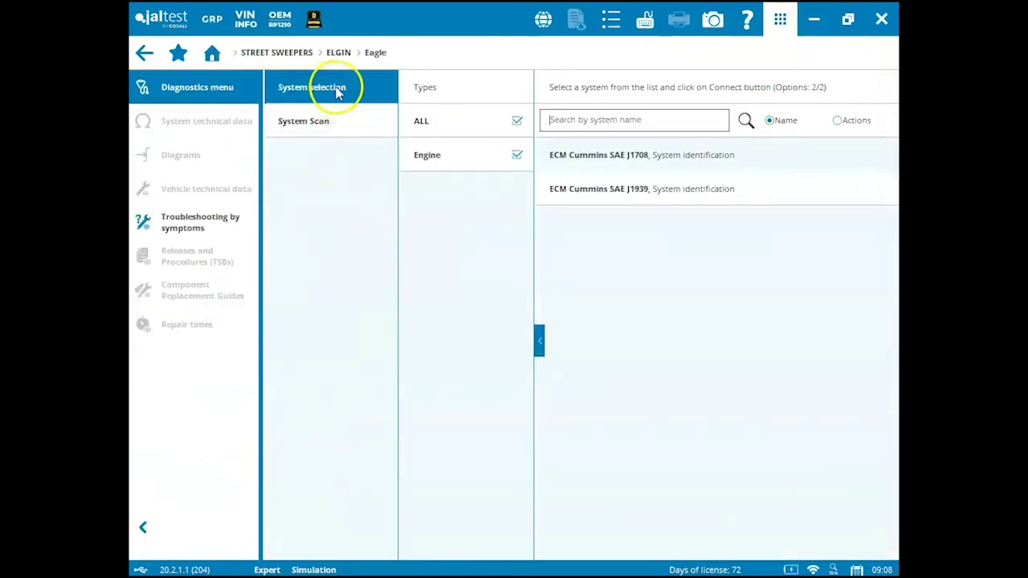
left_click(621, 158)
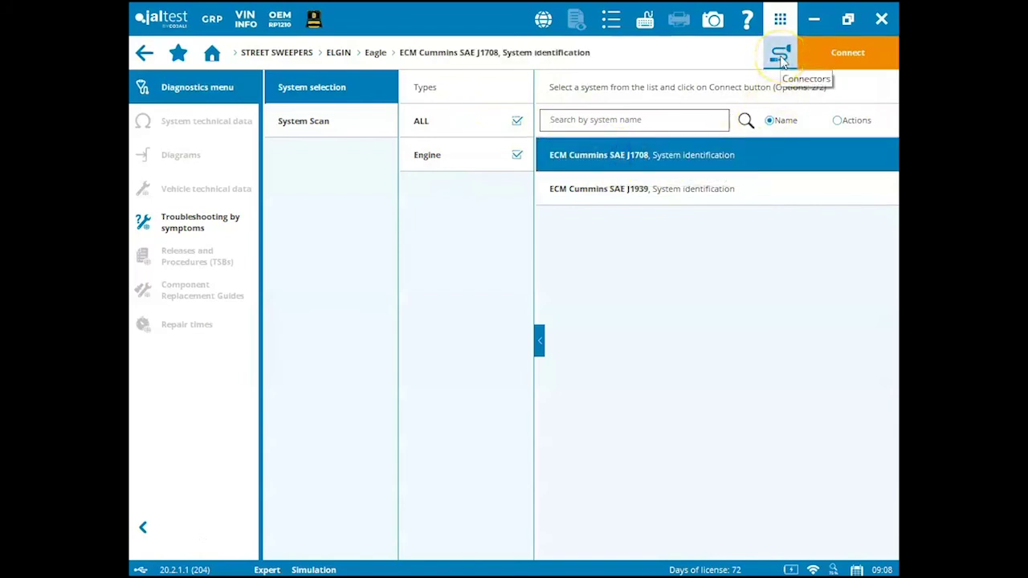
Set Connection 1 to the MULTIPINS method, view its connector diagrams, and connect.
left_click(780, 56)
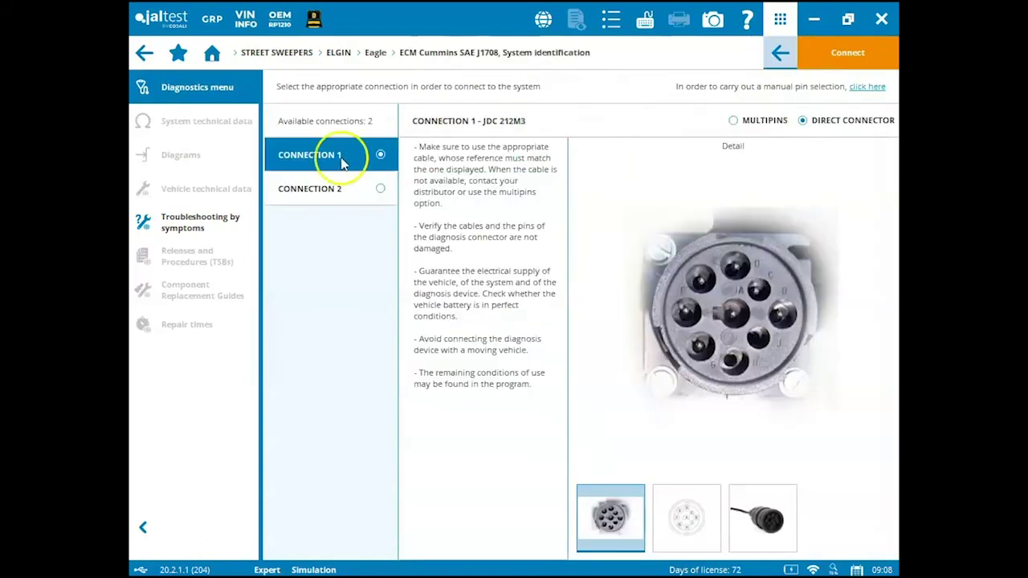
left_click(341, 187)
left_click(344, 155)
left_click(734, 122)
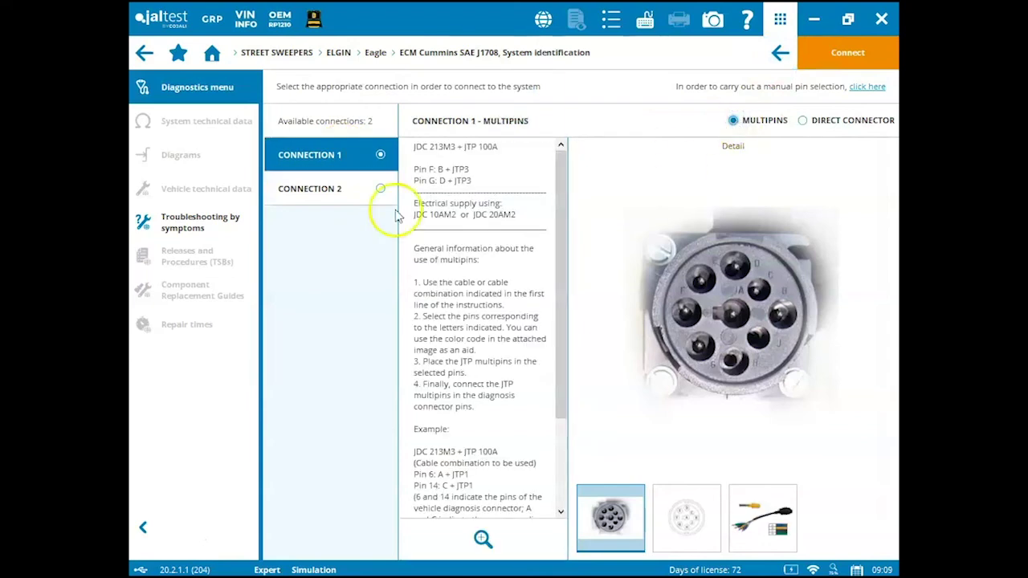
left_click(687, 518)
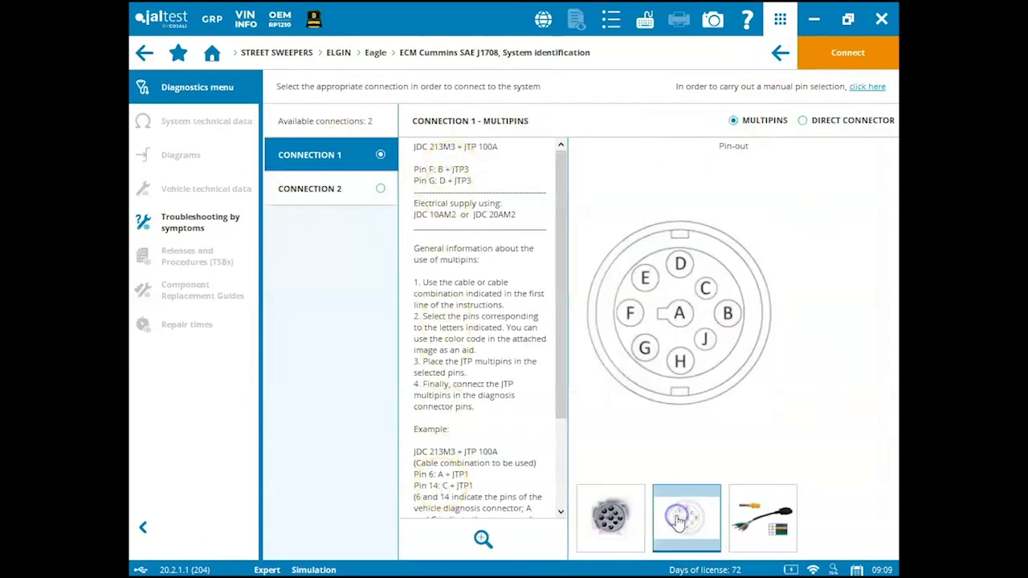
left_click(751, 519)
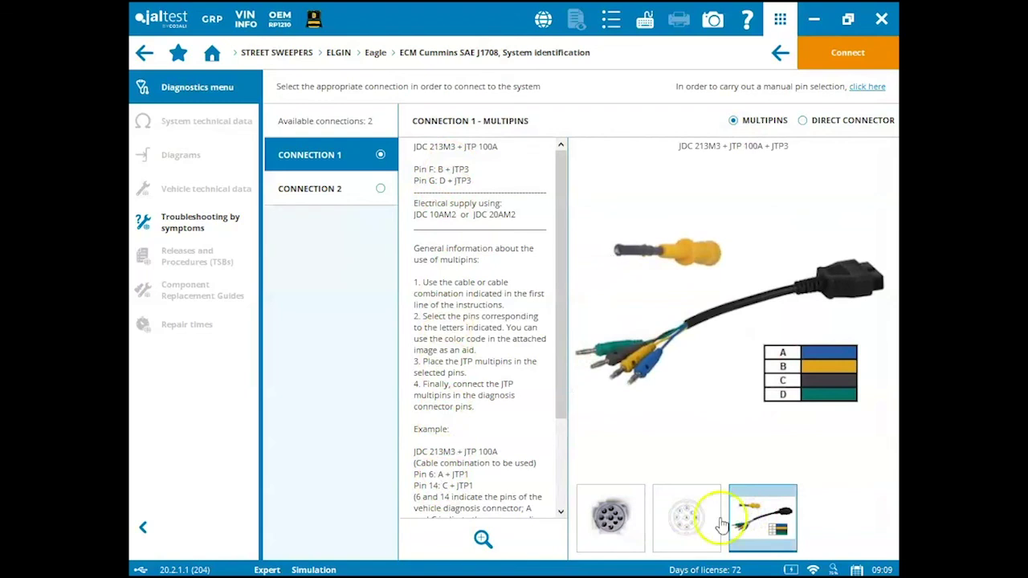
left_click(618, 520)
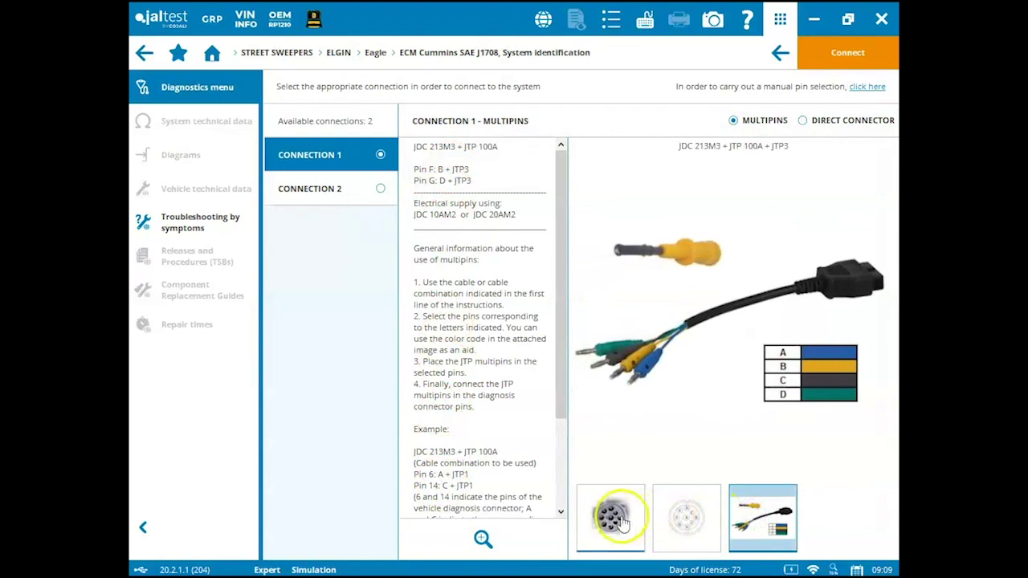
left_click(851, 53)
Pick Celect Plus (N14, M11) in the Identify System list and confirm it.
scroll(422, 337, "down", 4)
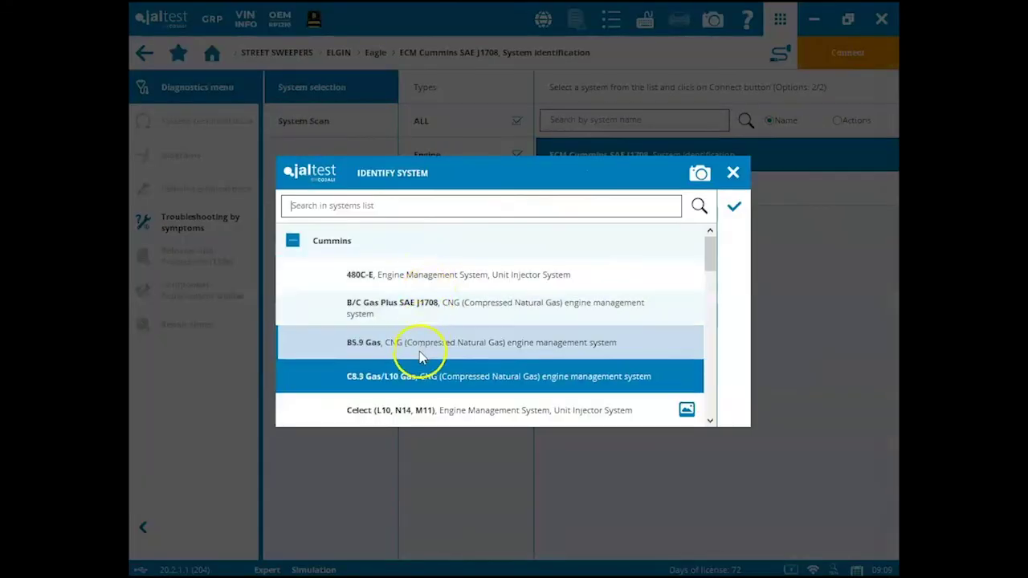
left_click(415, 411)
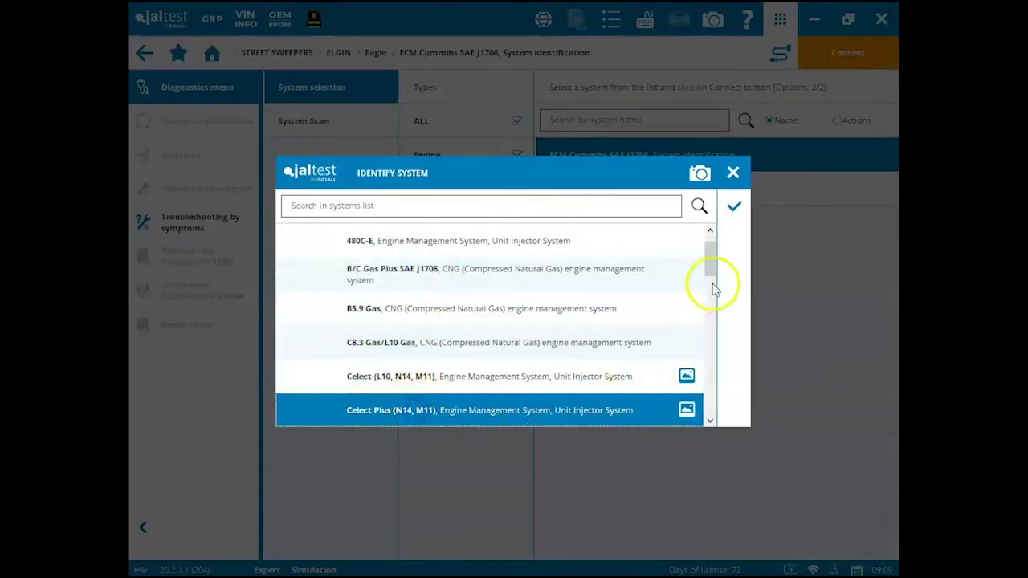
left_click(732, 205)
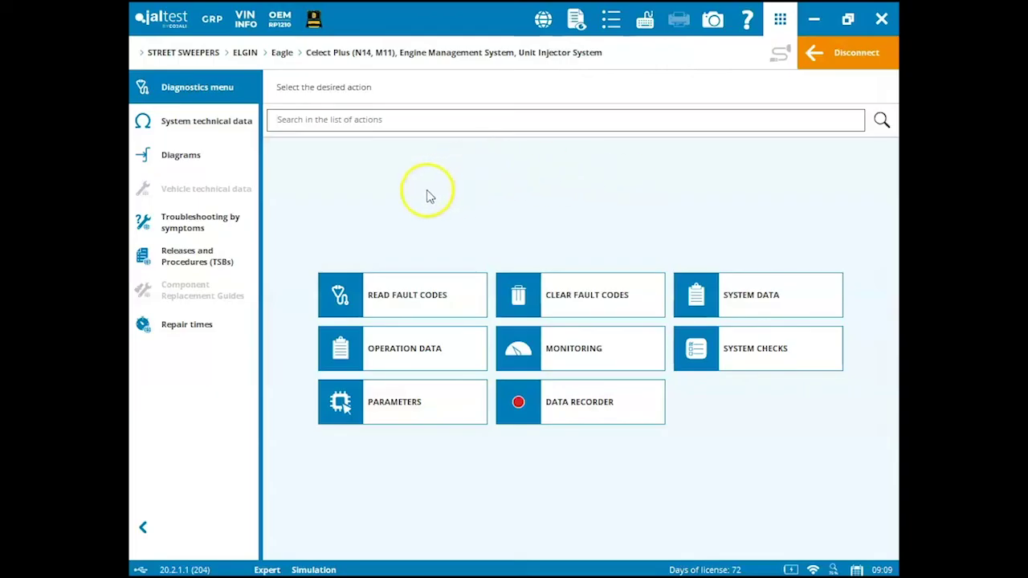